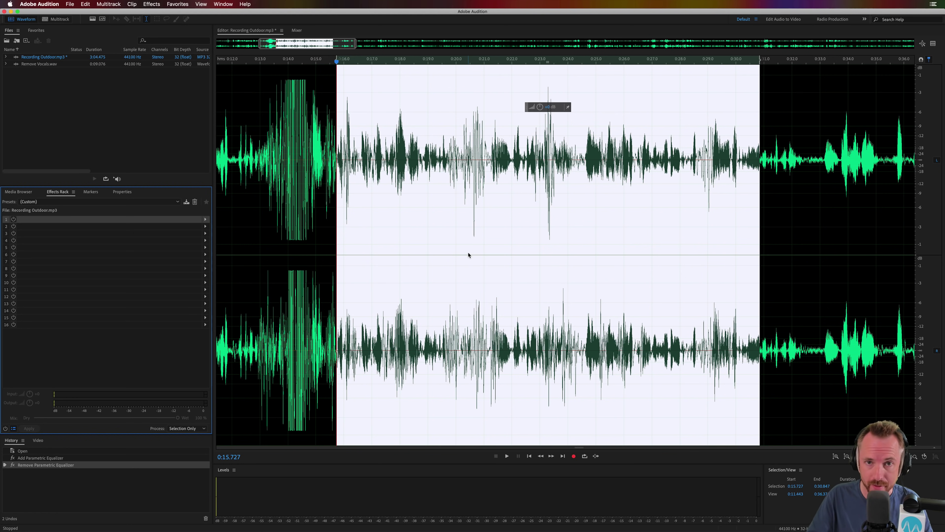
# Step: Play back the selected speech passage to hear the wind noise
pyautogui.click(405, 34)
pyautogui.press('space')
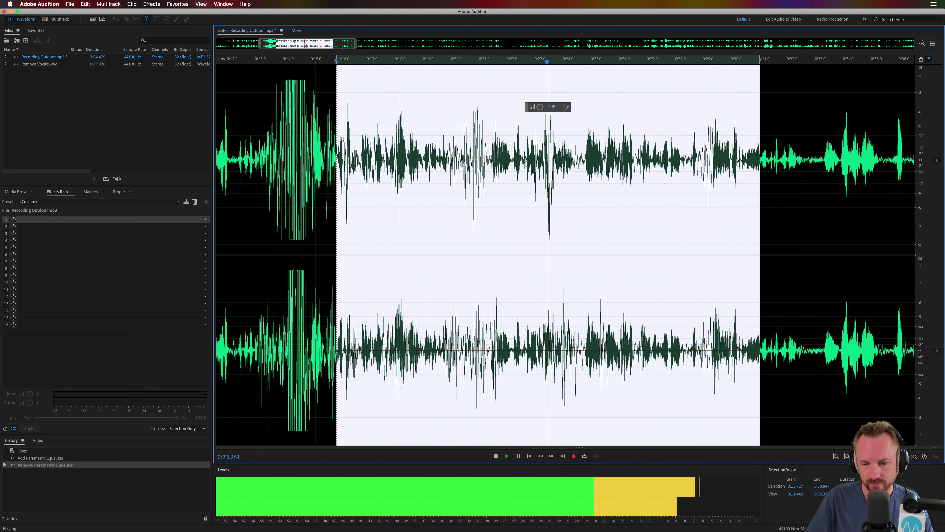
pyautogui.press('space')
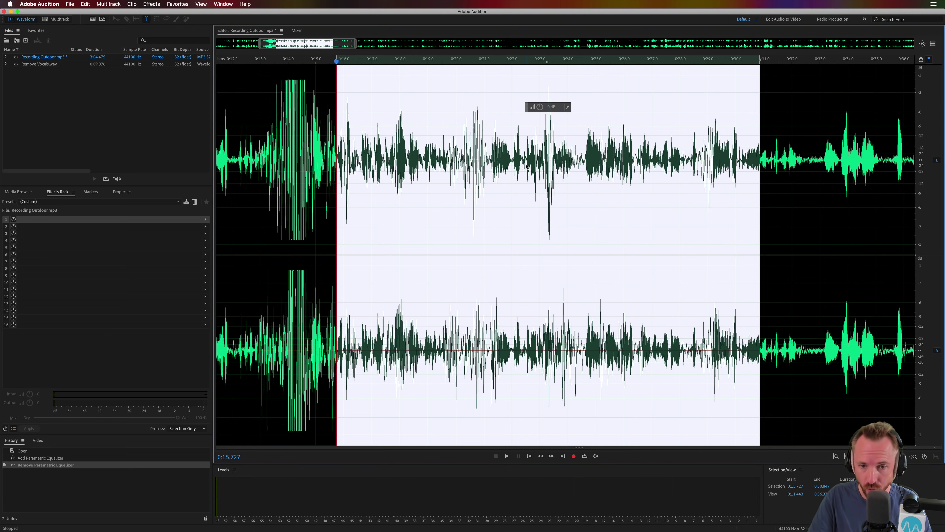
# Step: Audition a short noisy stretch near 0:20, then select 0:15.780–0:28.474
pyautogui.moveTo(446, 146); pyautogui.dragTo(510, 146)
pyautogui.press('space')
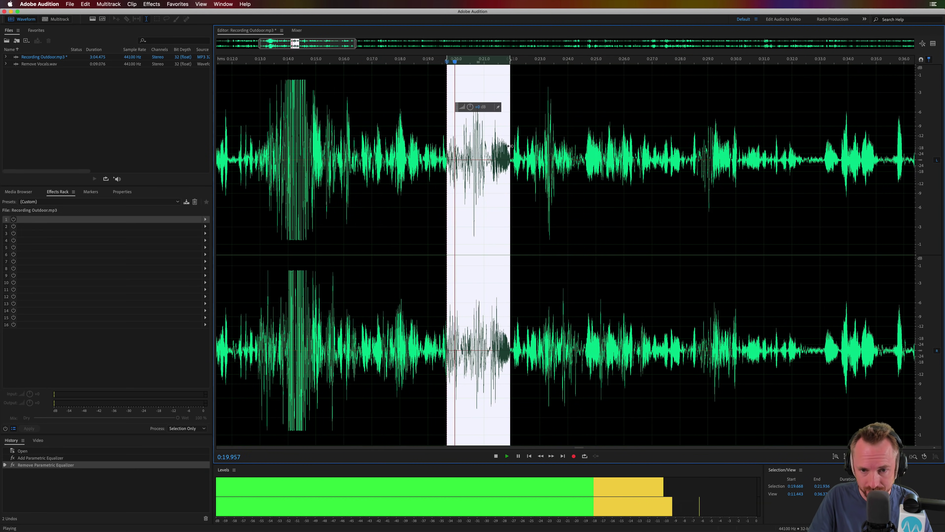
pyautogui.press('space')
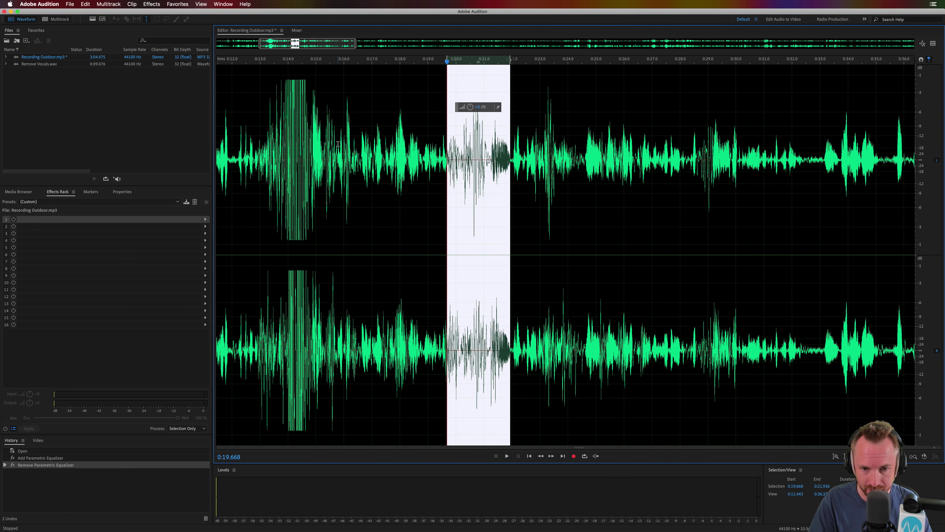
pyautogui.moveTo(338, 144); pyautogui.dragTo(693, 170)
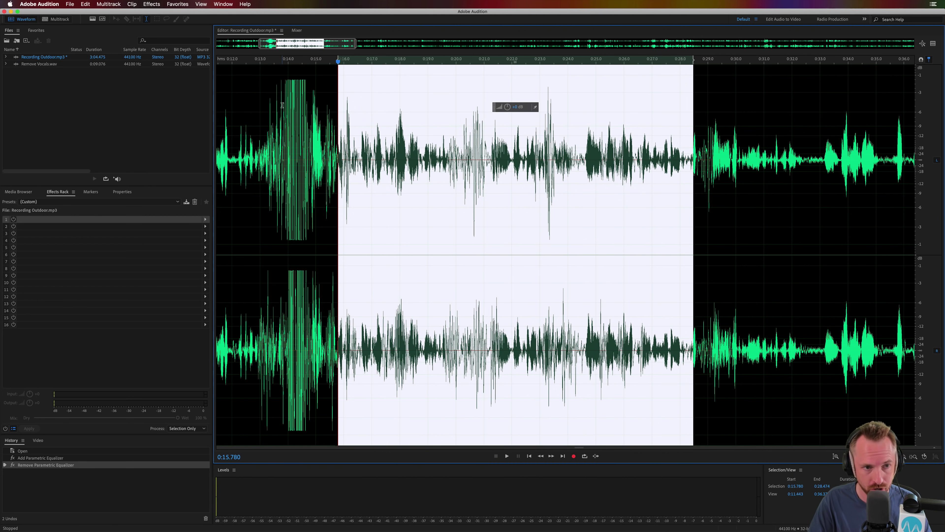
# Step: Open the DeNoise effect from Noise Reduction / Restoration for the selection
pyautogui.click(152, 5)
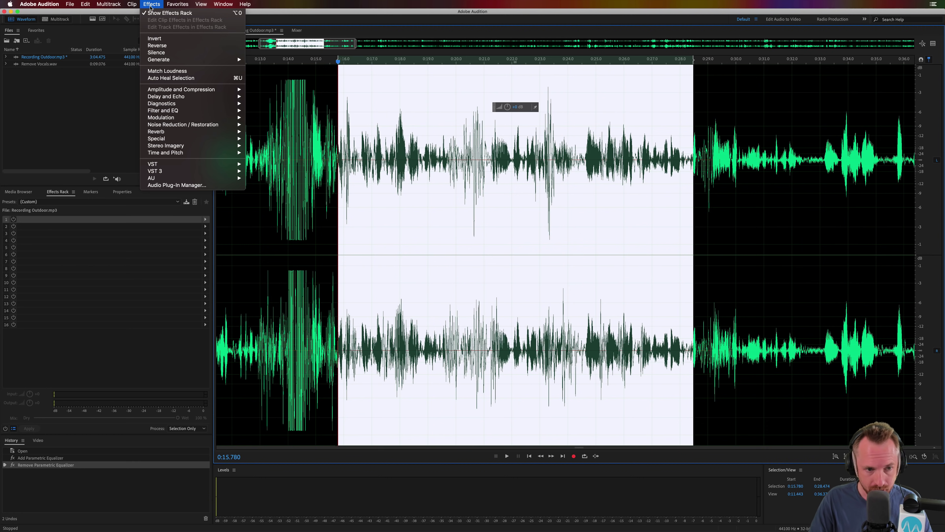
pyautogui.moveTo(183, 124)
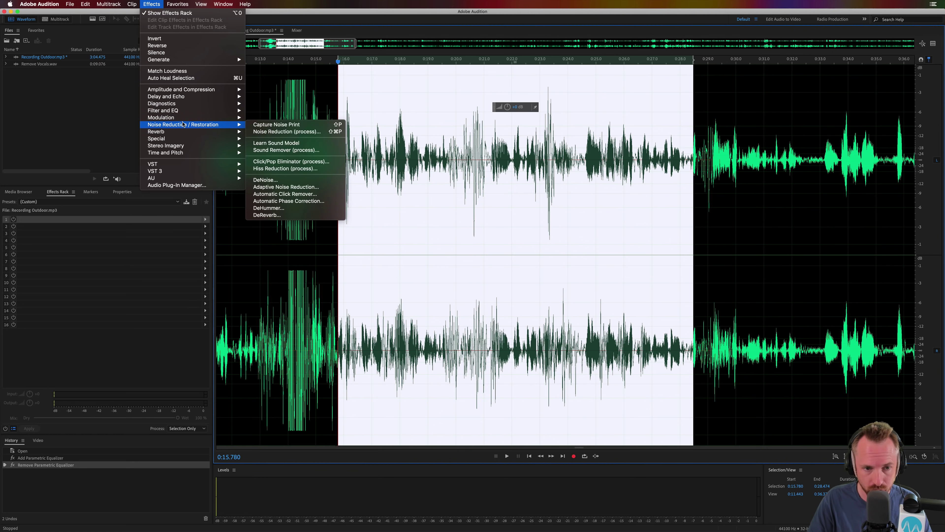
pyautogui.click(296, 182)
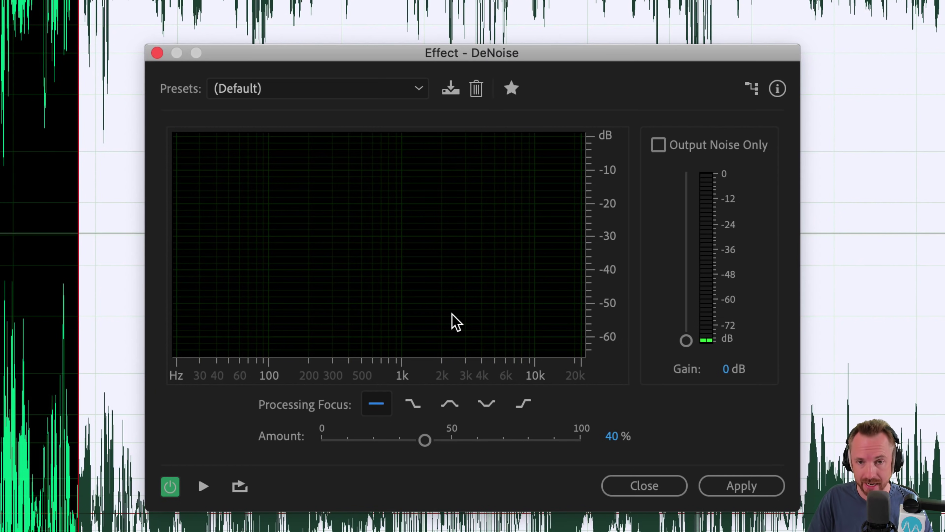
# Step: Preview DeNoise at the default 40%, toggling the effect to compare with the original
pyautogui.press('space')
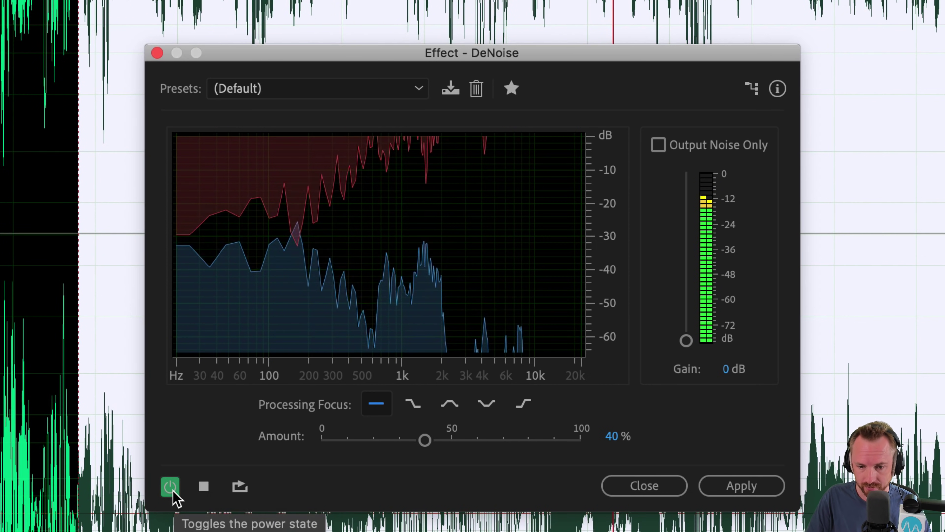
pyautogui.press('space')
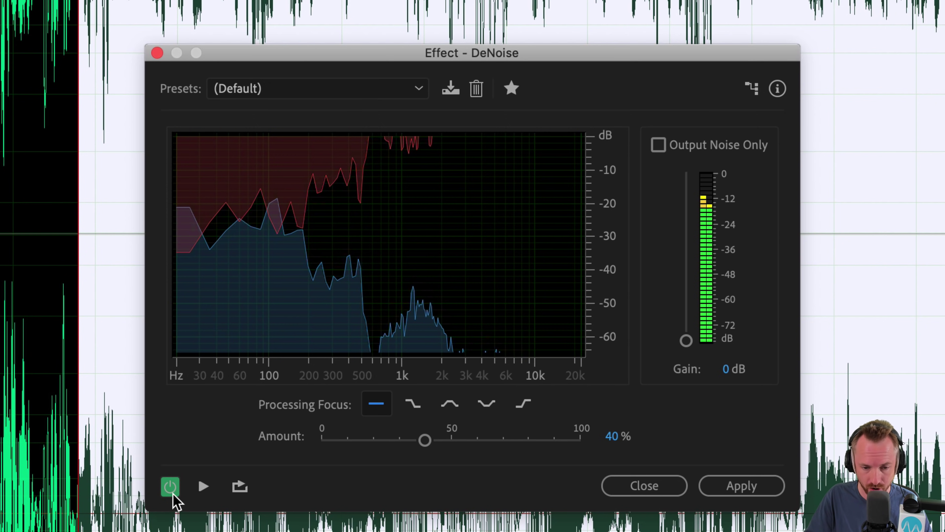
pyautogui.press('space')
pyautogui.click(173, 495)
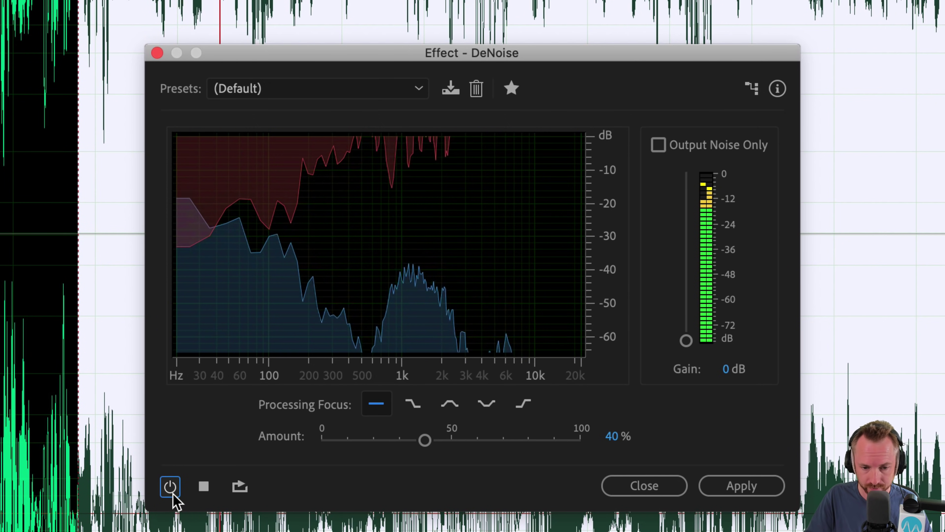
pyautogui.click(172, 495)
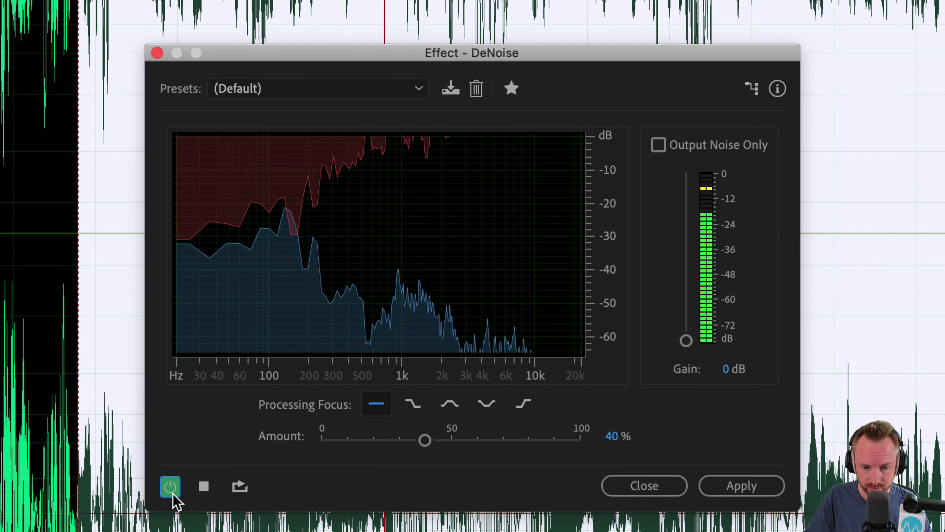
pyautogui.click(171, 487)
pyautogui.press('space')
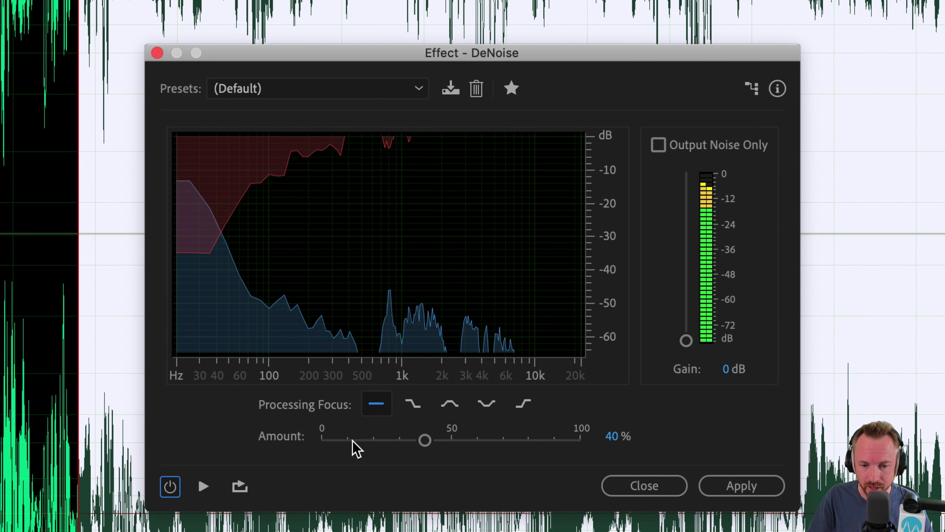
# Step: Re-enable DeNoise and preview it with the amount pushed up to 100%
pyautogui.click(169, 488)
pyautogui.press('space')
pyautogui.moveTo(424, 443); pyautogui.dragTo(572, 450)
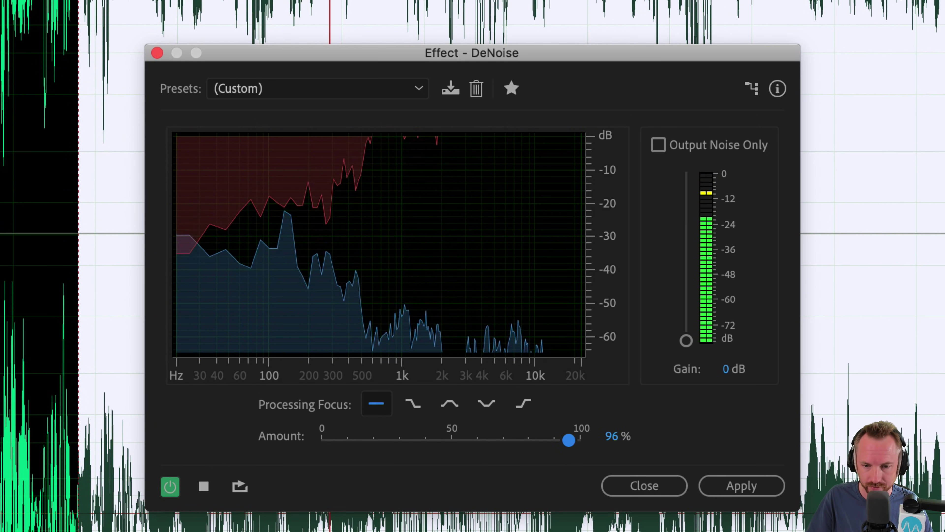
pyautogui.moveTo(617, 443); pyautogui.dragTo(640, 444)
pyautogui.press('space')
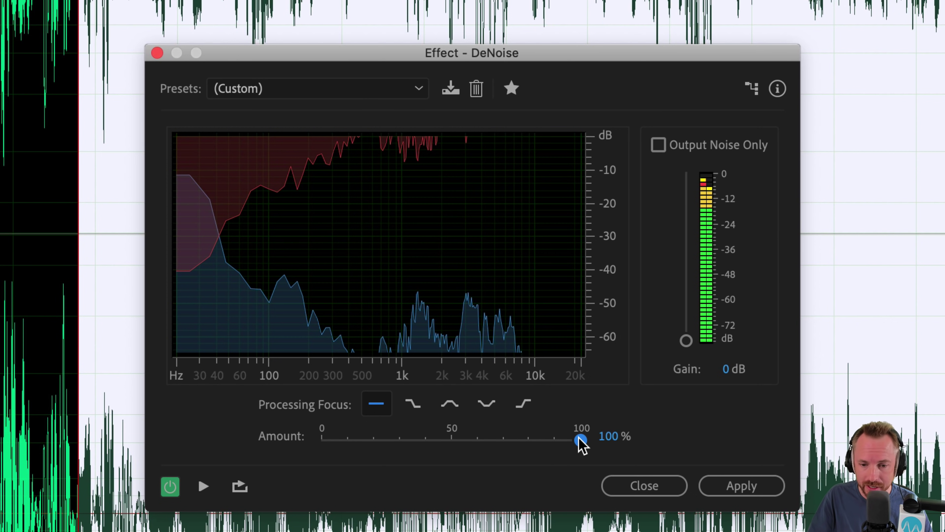
# Step: Try the amount at 0%, then apply DeNoise at 50% to the selection
pyautogui.moveTo(581, 440); pyautogui.dragTo(305, 443)
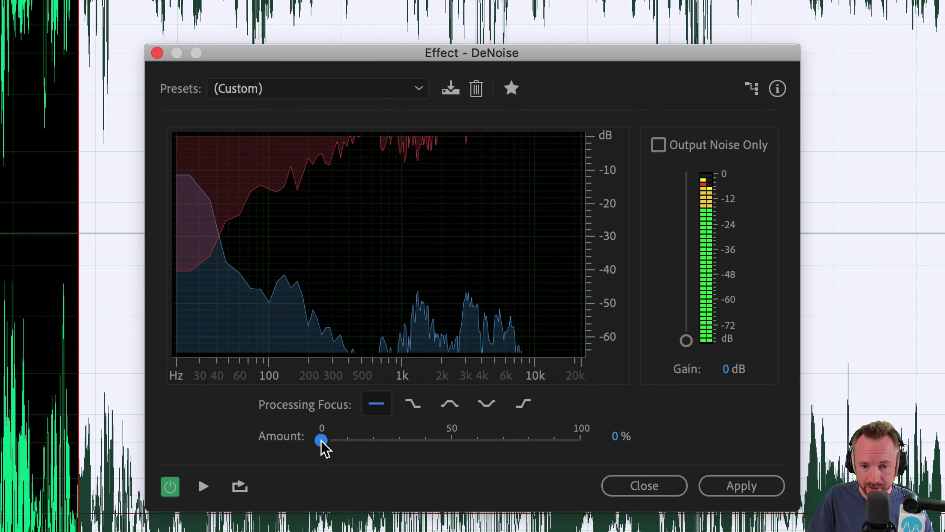
pyautogui.moveTo(322, 443); pyautogui.dragTo(452, 443)
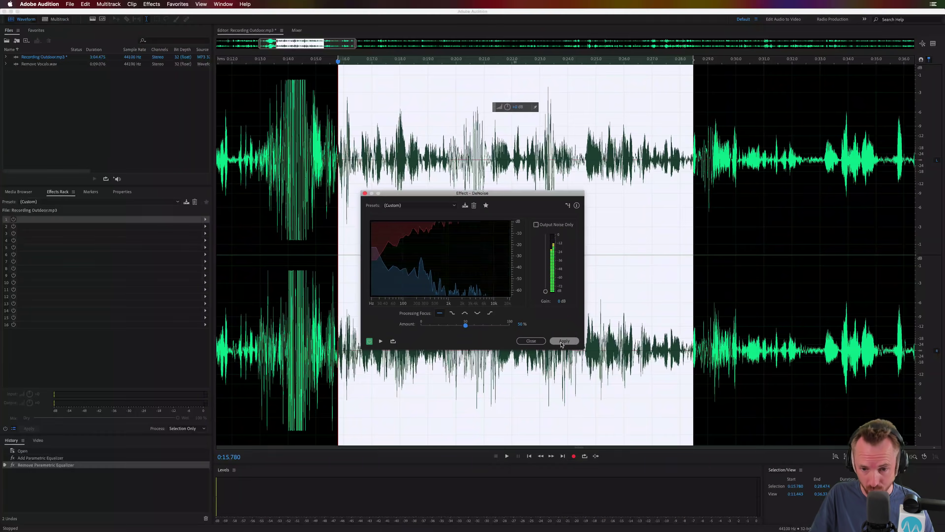
pyautogui.click(732, 491)
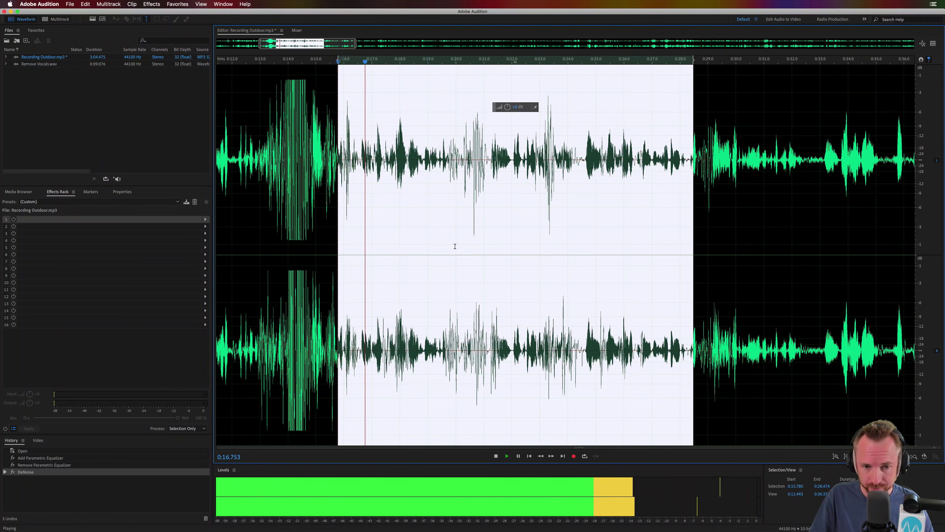
pyautogui.press('space')
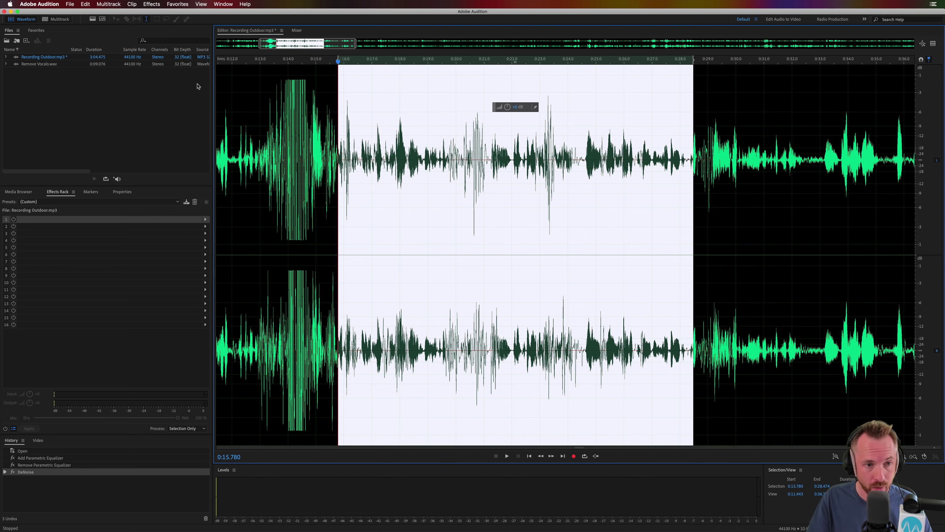
# Step: Open the Parametric Equalizer effect for the denoised speech
pyautogui.click(152, 5)
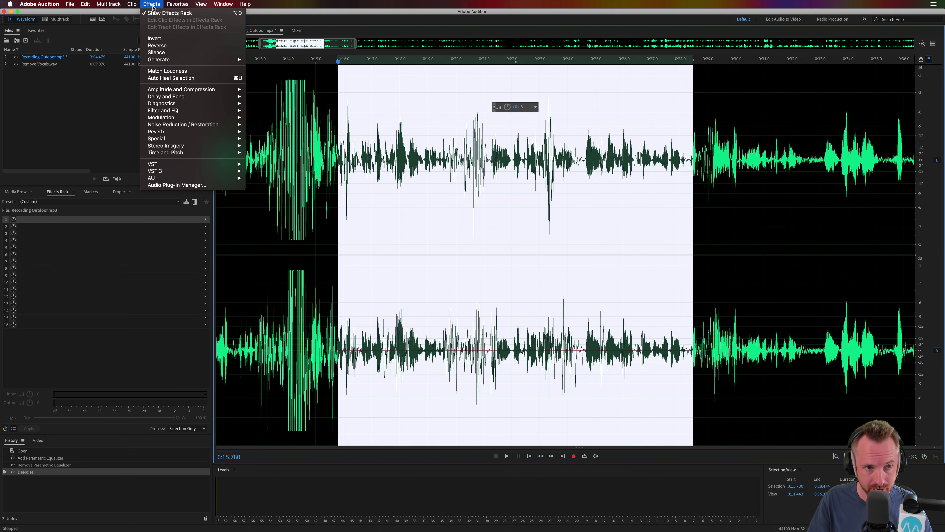
pyautogui.moveTo(178, 111)
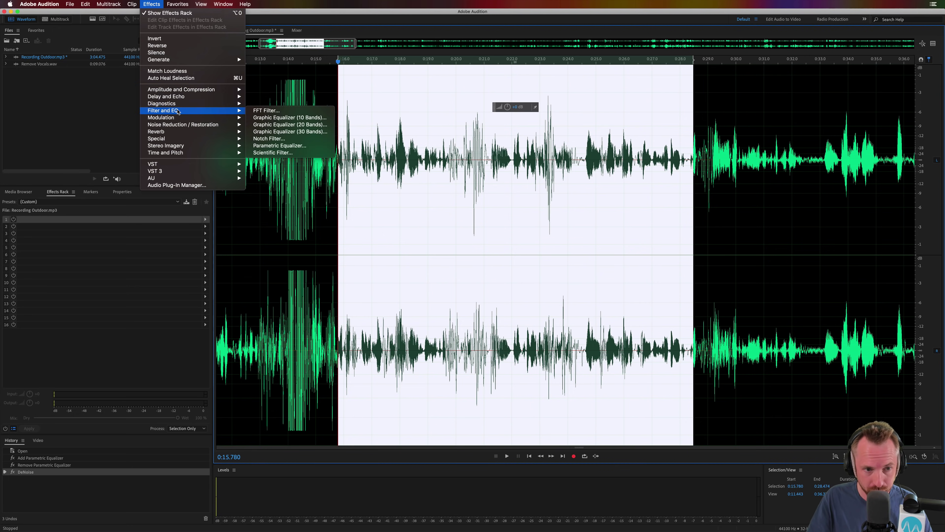
pyautogui.click(279, 145)
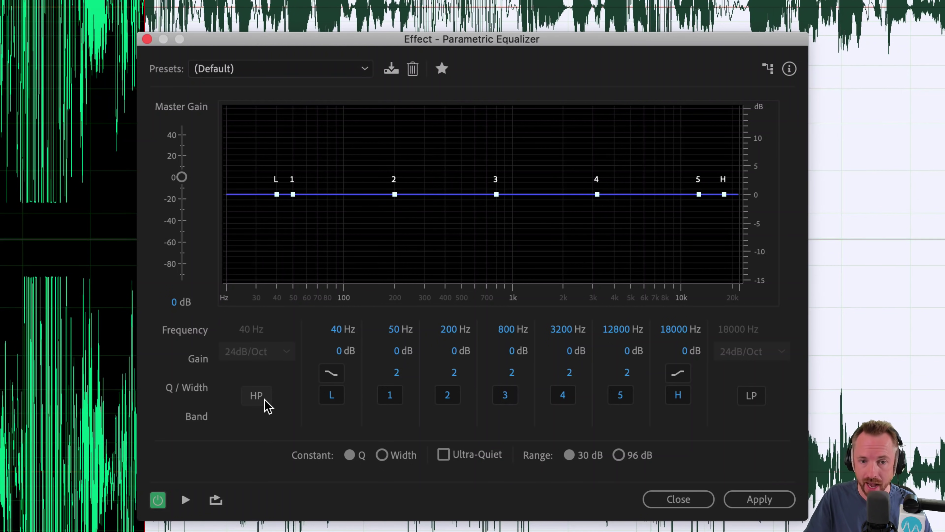
# Step: Enable the 24 dB/Oct high-pass band and set its cutoff to about 91 Hz
pyautogui.click(257, 396)
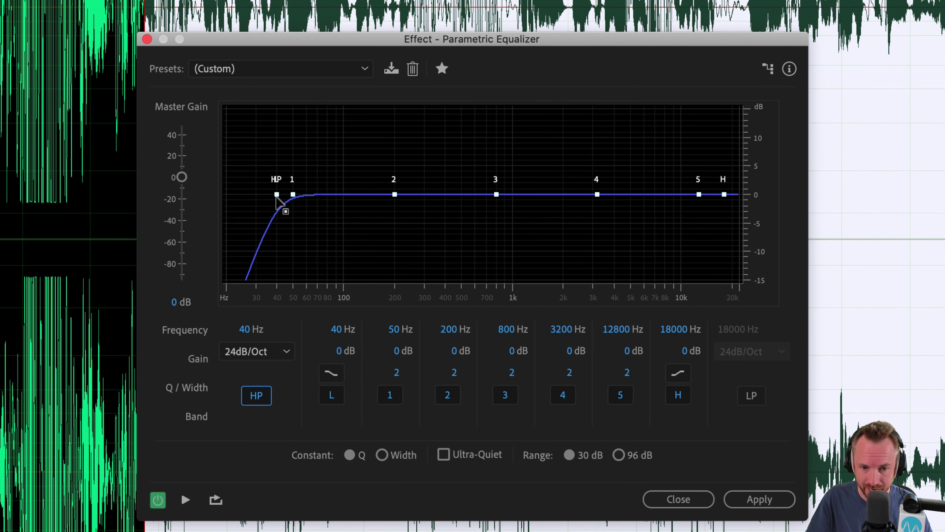
pyautogui.moveTo(276, 195); pyautogui.dragTo(339, 195)
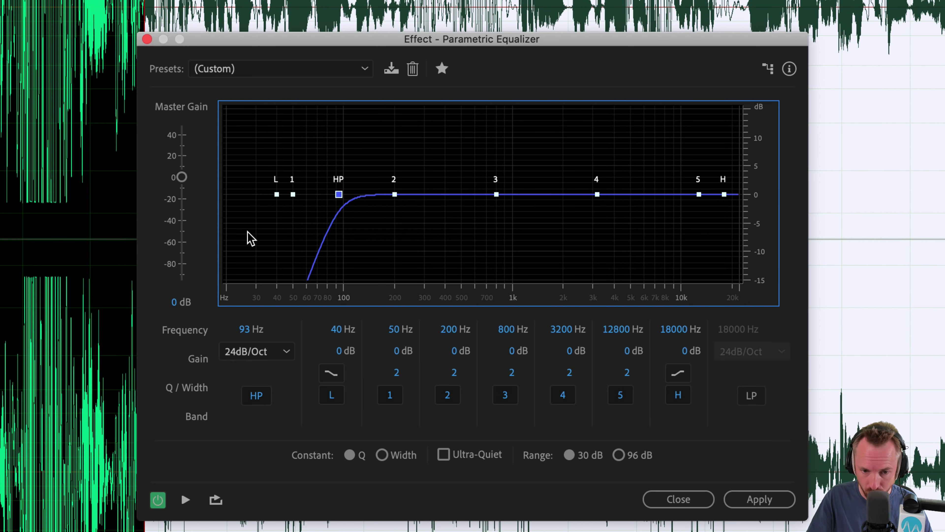
pyautogui.moveTo(339, 191); pyautogui.dragTo(348, 192)
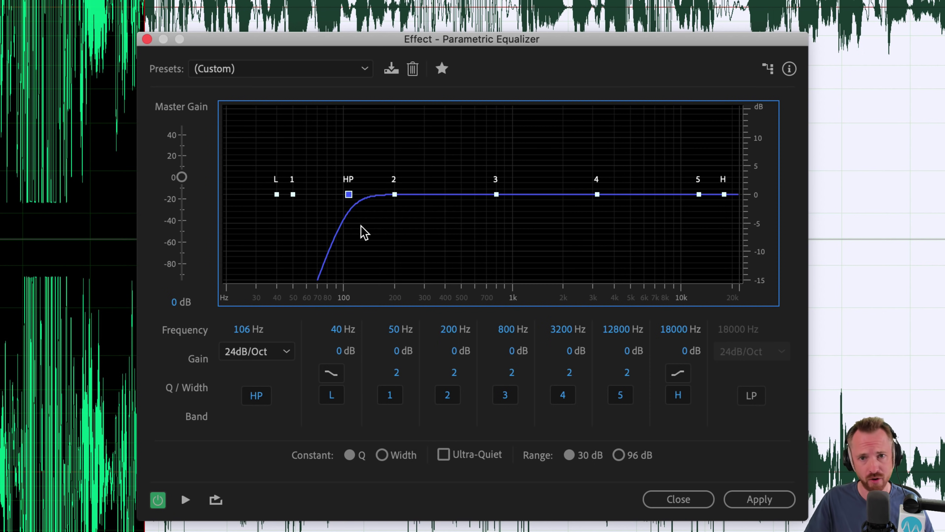
pyautogui.moveTo(350, 198); pyautogui.dragTo(343, 197)
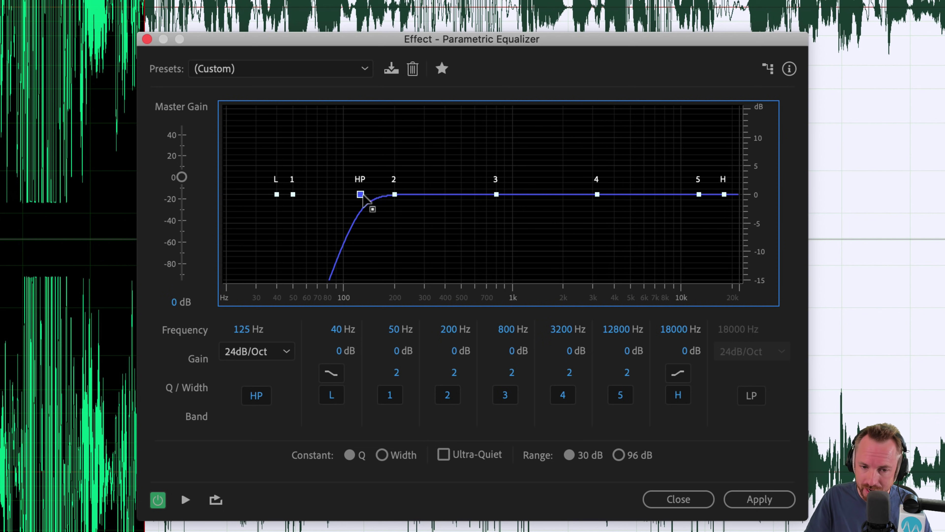
pyautogui.moveTo(363, 194); pyautogui.dragTo(336, 193)
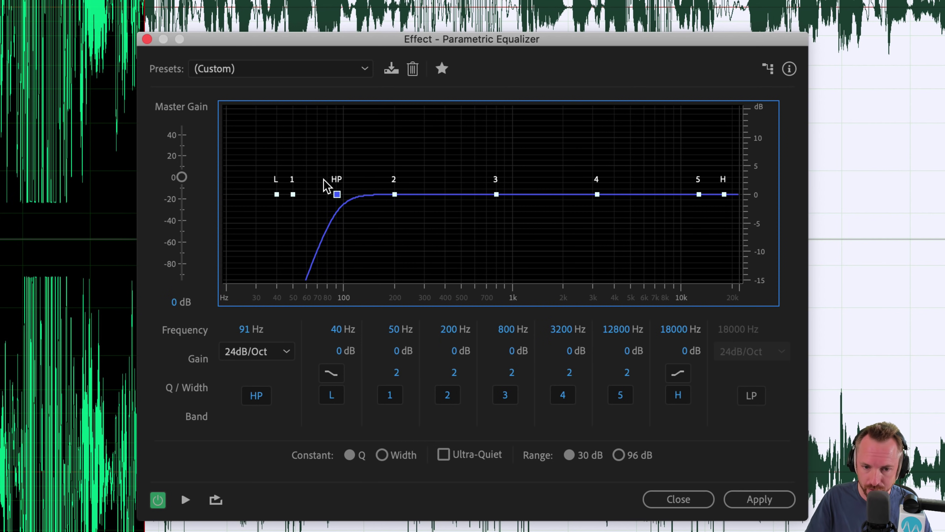
# Step: Audition the high-pass cutoff raised to 162 Hz and then 172 Hz
pyautogui.moveTo(340, 196); pyautogui.dragTo(383, 193)
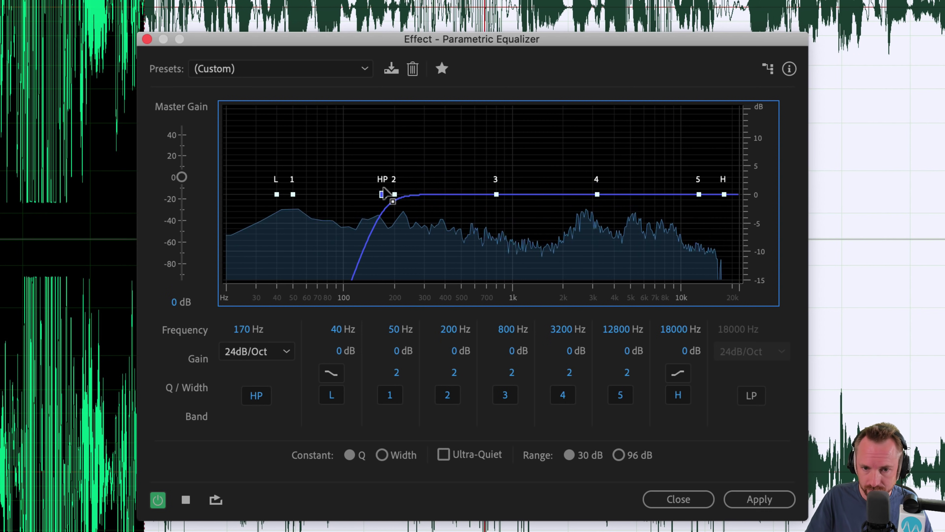
pyautogui.moveTo(384, 193); pyautogui.dragTo(386, 193)
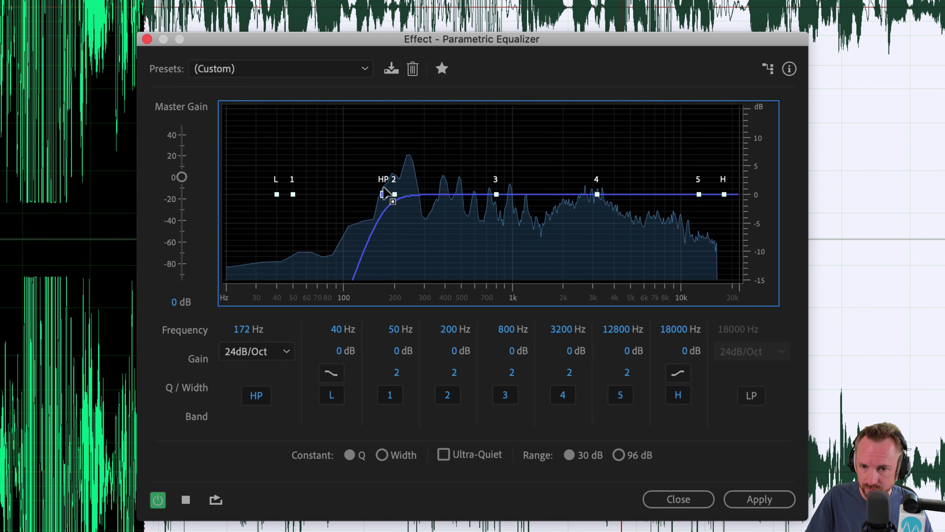
pyautogui.press('space')
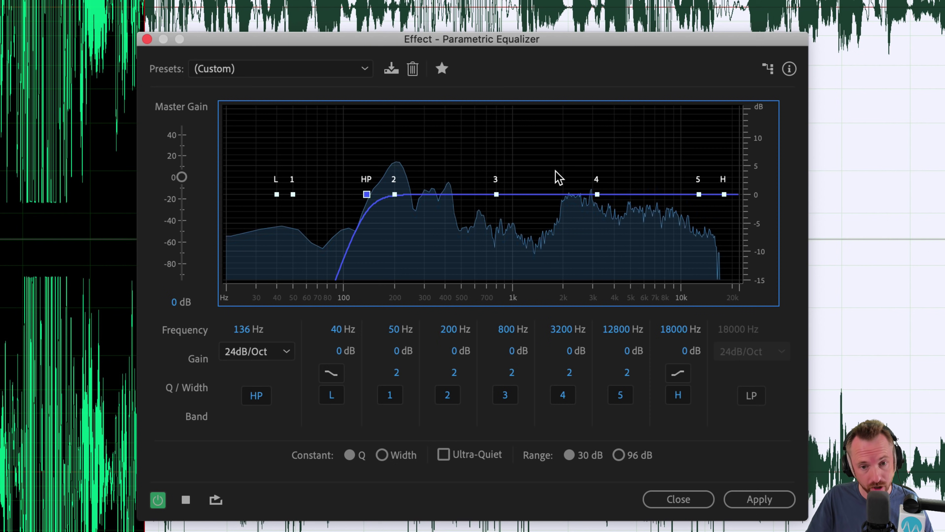
# Step: Preview the cutoff at 81 Hz, then settle it at about 100 Hz
pyautogui.press('space')
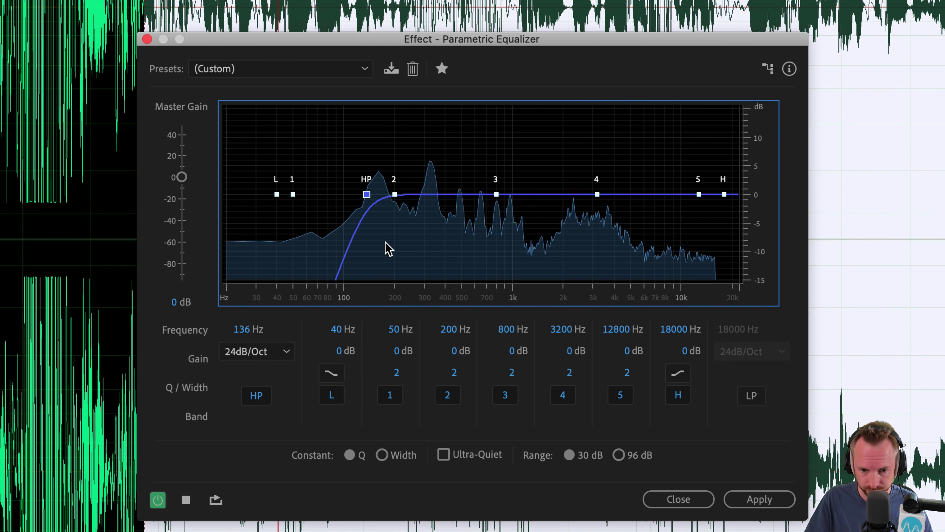
pyautogui.moveTo(366, 195)
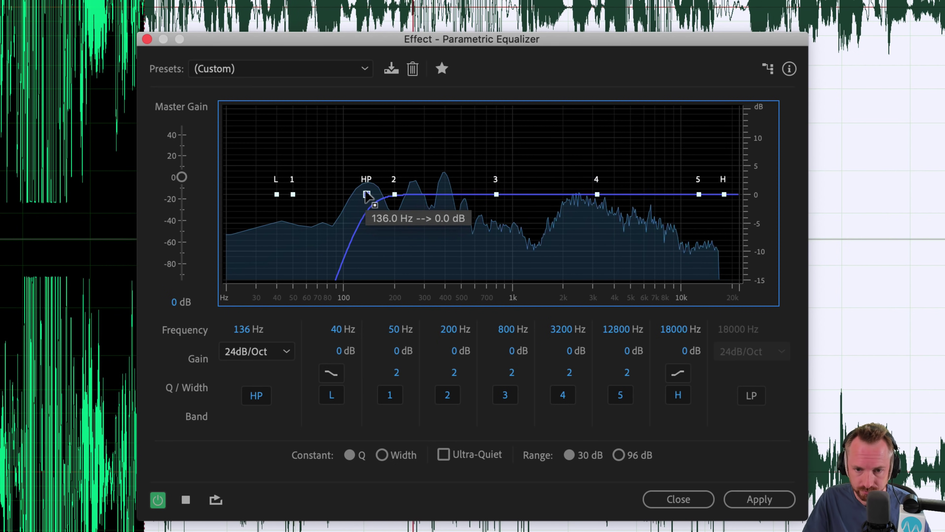
pyautogui.moveTo(366, 195); pyautogui.dragTo(335, 194)
pyautogui.moveTo(330, 196)
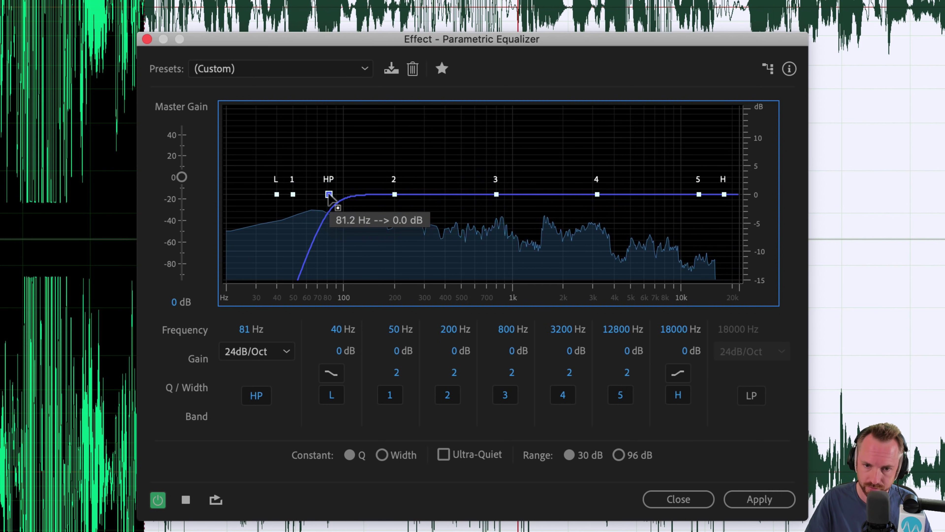
pyautogui.press('space')
pyautogui.moveTo(330, 196); pyautogui.dragTo(346, 196)
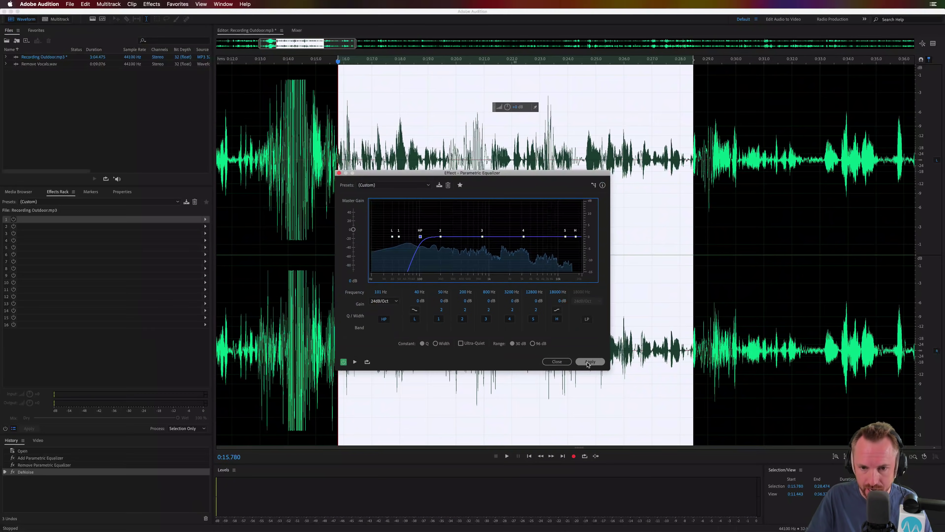
# Step: Apply the high-pass equalizer and play back the processed audio from 0:30.109
pyautogui.click(589, 362)
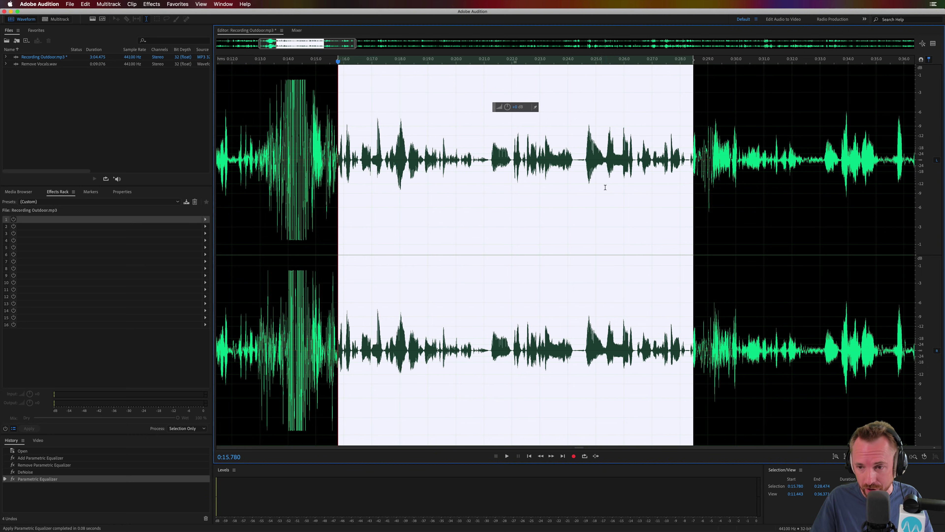
pyautogui.press('space')
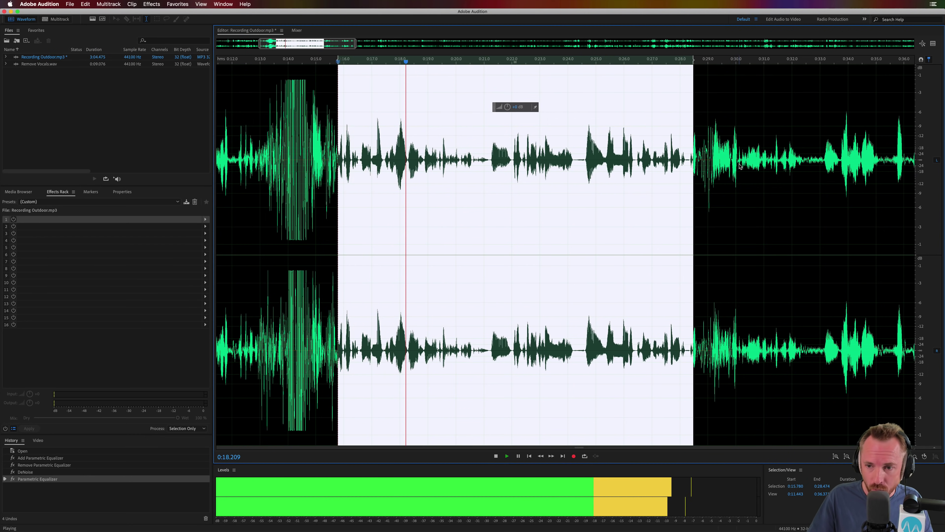
pyautogui.click(739, 220)
pyautogui.press('space')
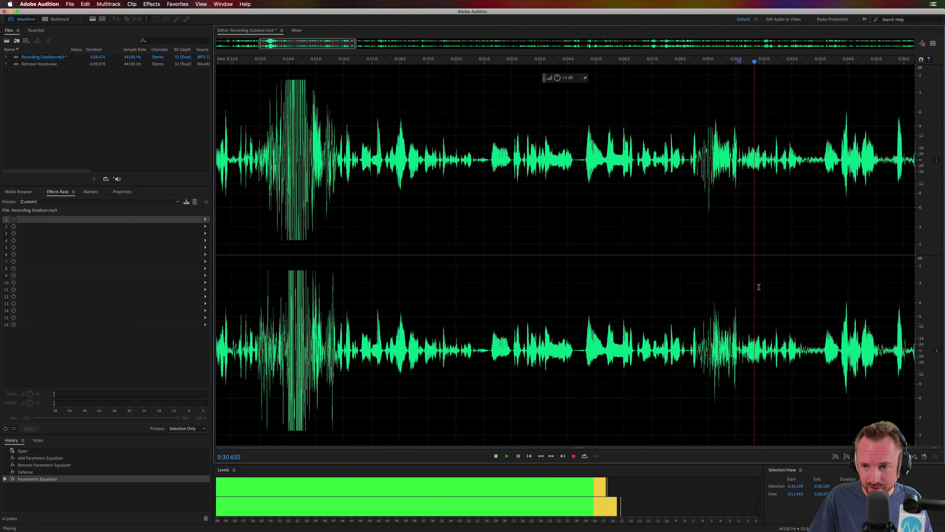
# Step: Check the cleaned recording by playing from 0:28.633, 0:13.433 and 0:18.851
pyautogui.click(698, 191)
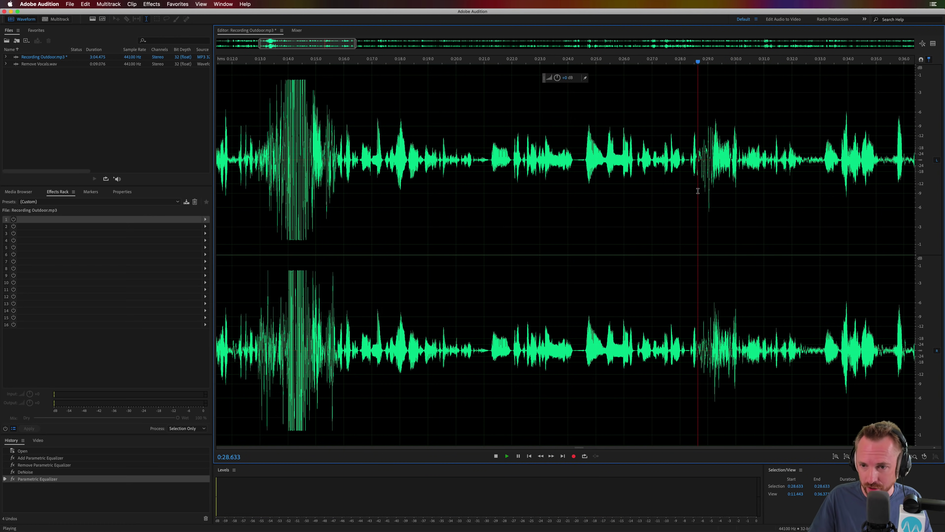
pyautogui.press('space')
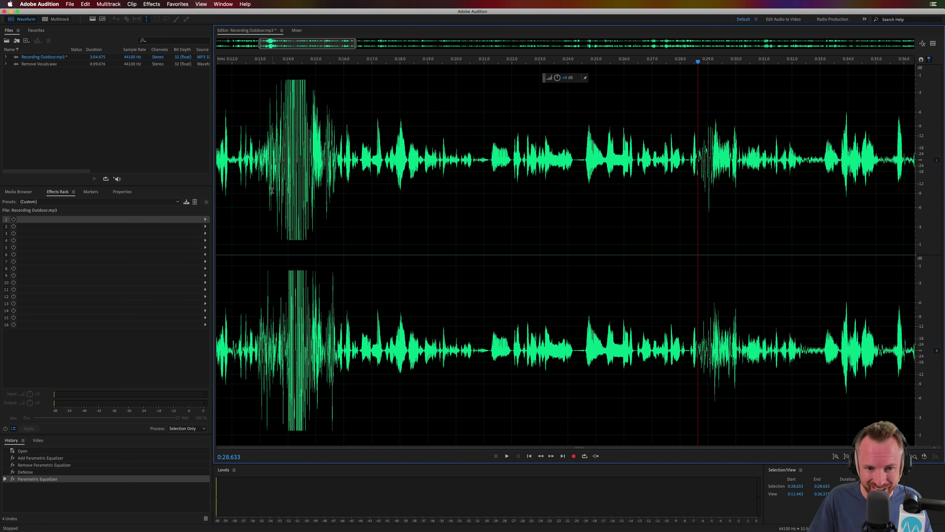
pyautogui.click(272, 190)
pyautogui.press('space')
pyautogui.press('space')
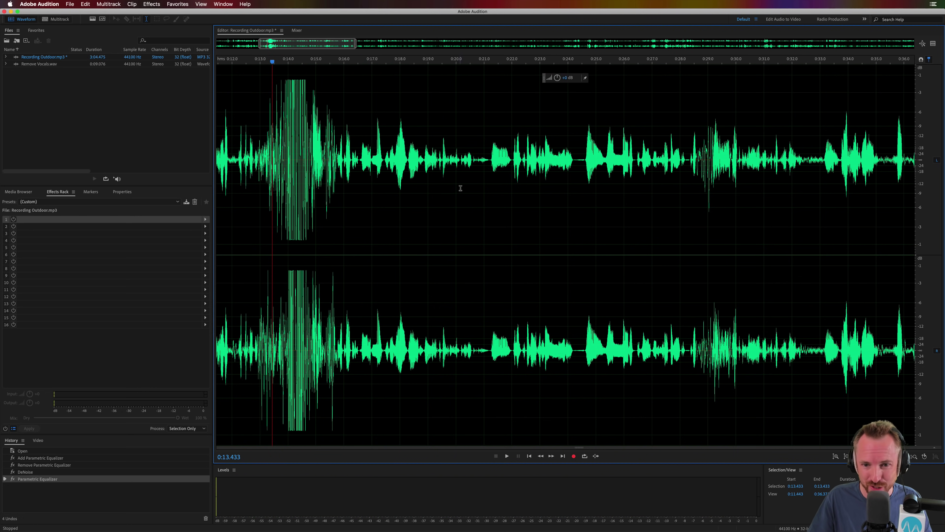
pyautogui.click(424, 186)
pyautogui.press('space')
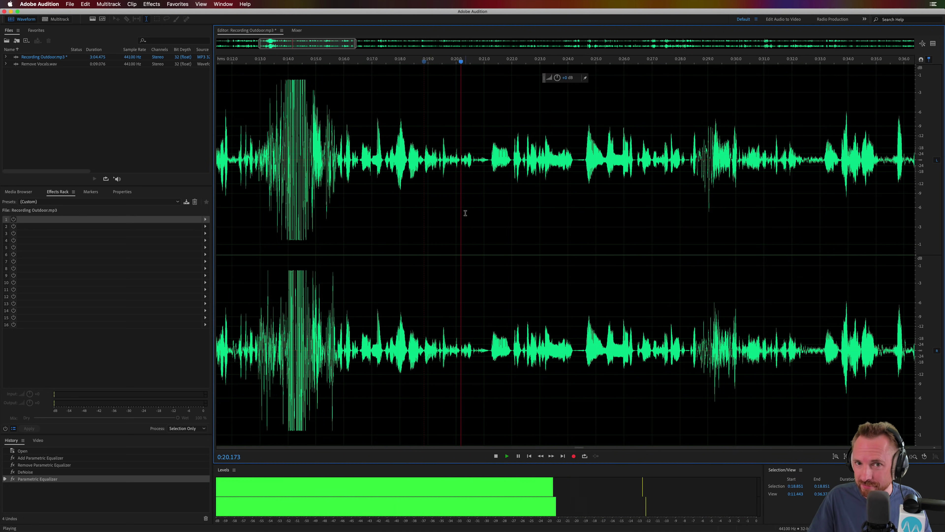
pyautogui.press('space')
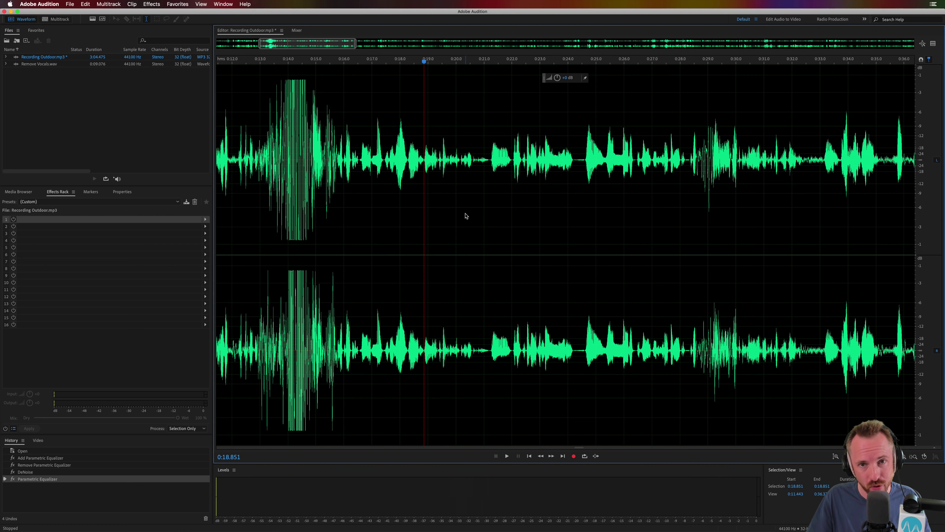